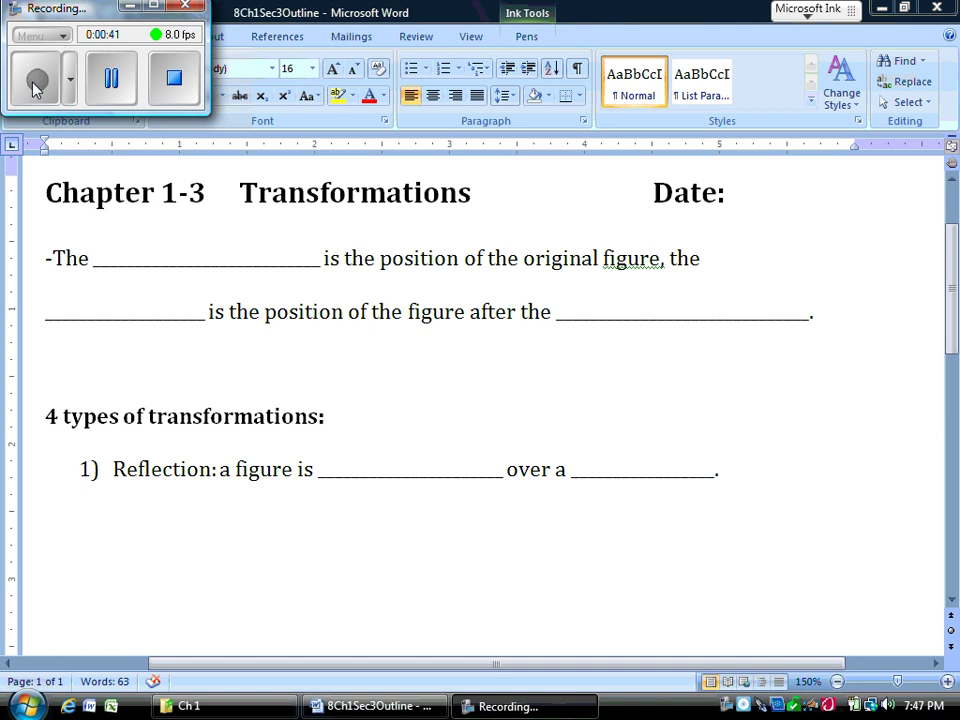
# Step: Handwrite 'Pre-image', 'image' and 'transformation' in red in the three opening-definition blanks
pyautogui.moveTo(116, 240)
pyautogui.mouseDown()
pyautogui.moveTo(131, 270)
pyautogui.moveTo(308, 266)
pyautogui.mouseUp()
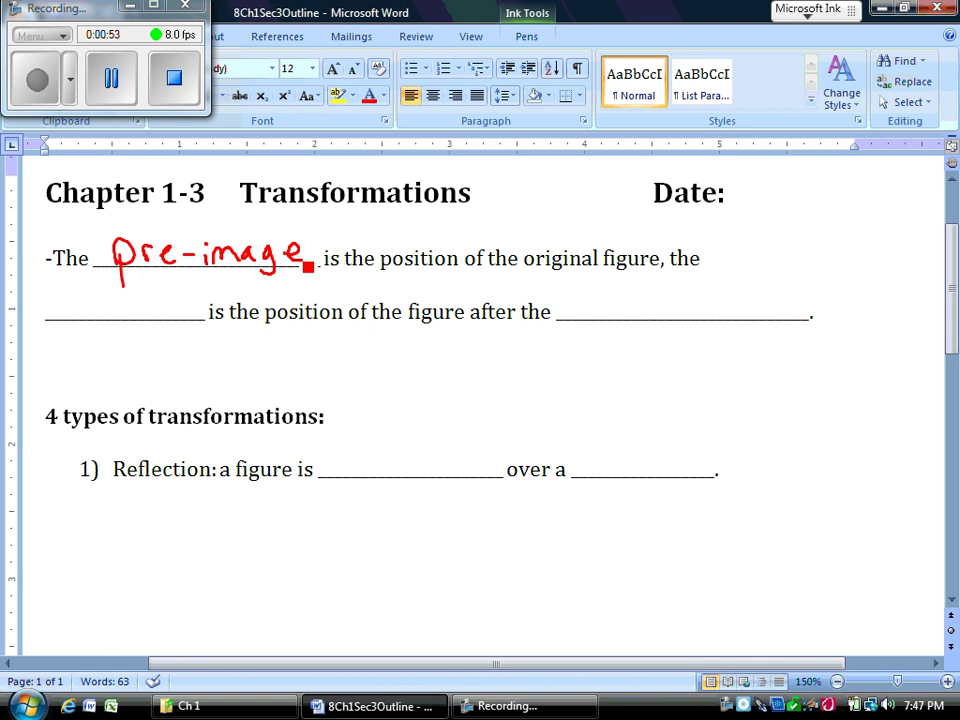
pyautogui.moveTo(77, 300)
pyautogui.mouseDown()
pyautogui.moveTo(79, 322)
pyautogui.moveTo(150, 311)
pyautogui.moveTo(148, 332)
pyautogui.moveTo(186, 326)
pyautogui.mouseUp()
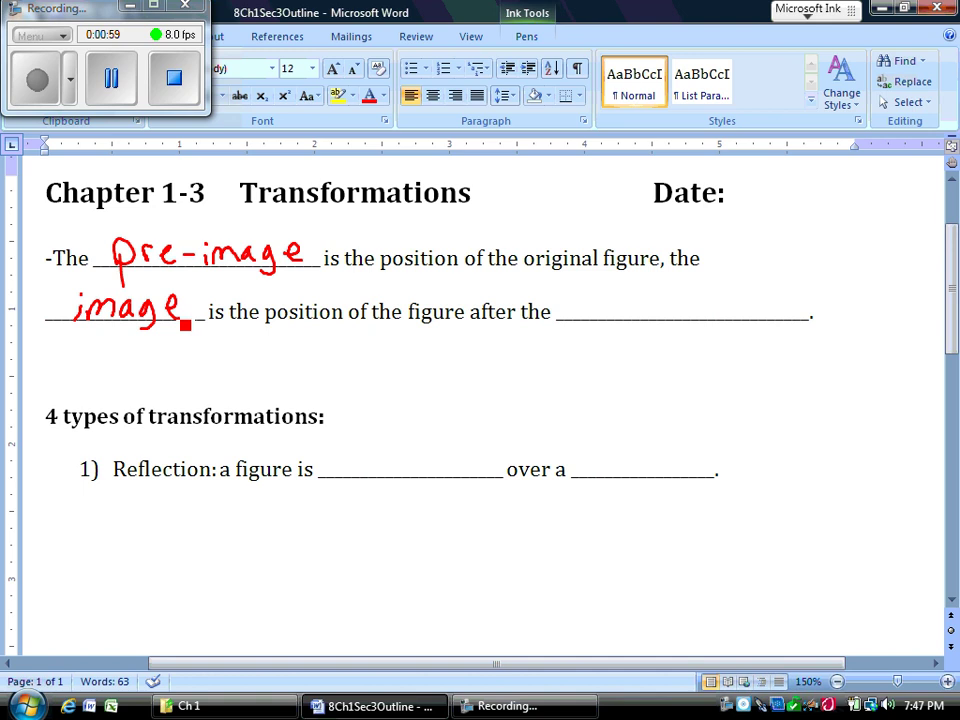
pyautogui.moveTo(580, 288)
pyautogui.mouseDown()
pyautogui.moveTo(613, 313)
pyautogui.moveTo(677, 323)
pyautogui.moveTo(812, 318)
pyautogui.mouseUp()
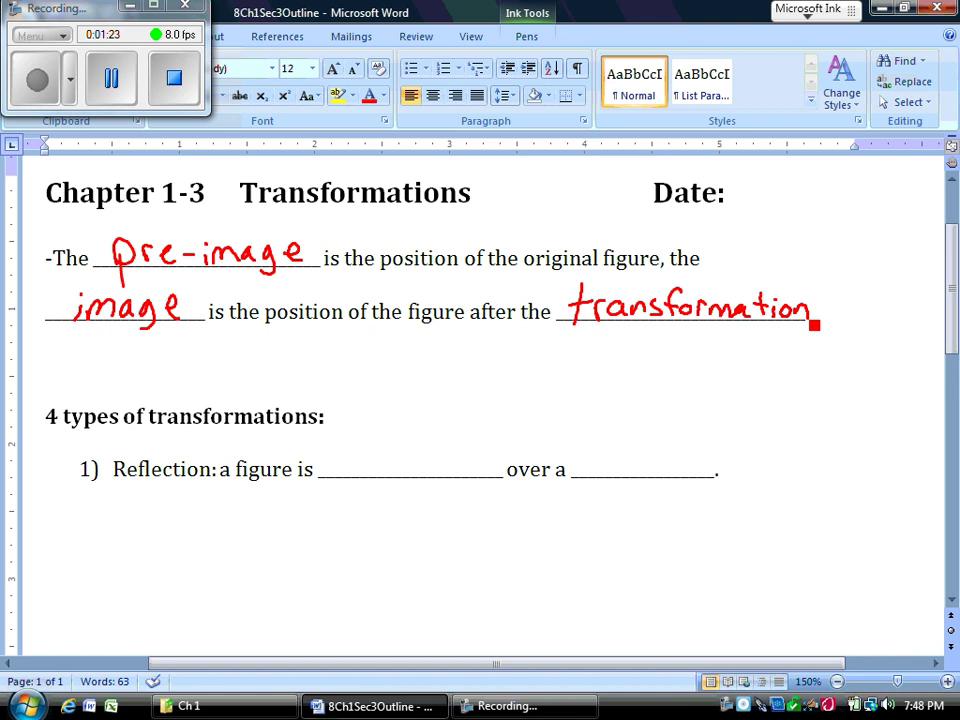
pyautogui.moveTo(952, 288); pyautogui.dragTo(952, 346)
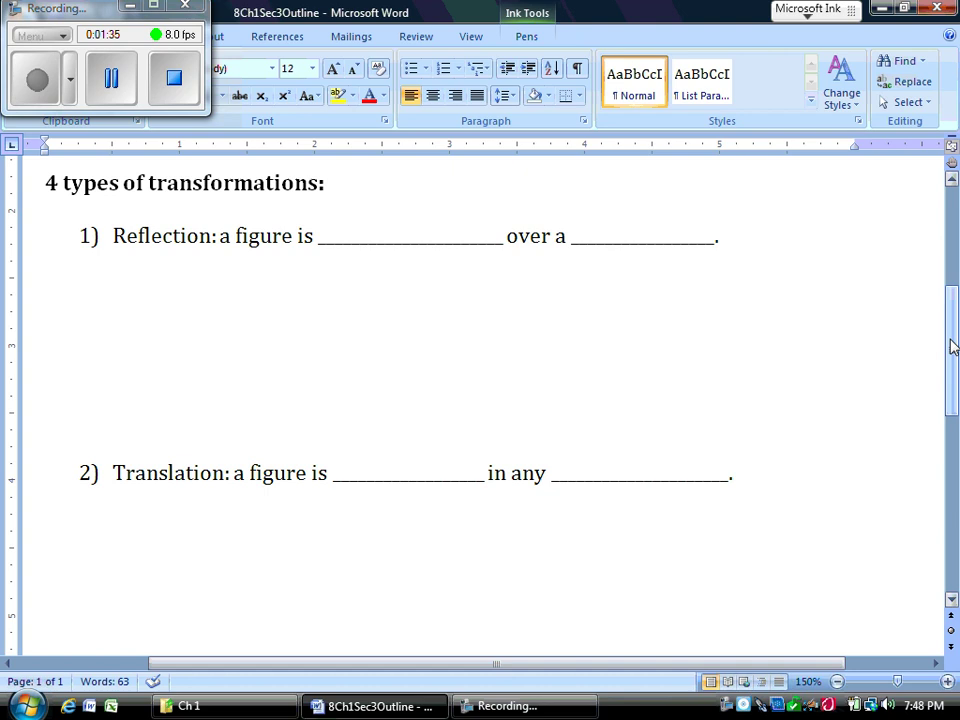
# Step: Write 'reflected', 'flipped' and 'line' in the Reflection blanks, then begin a red pac-man sketch
pyautogui.moveTo(345, 232)
pyautogui.mouseDown()
pyautogui.moveTo(349, 246)
pyautogui.moveTo(377, 231)
pyautogui.moveTo(394, 246)
pyautogui.moveTo(478, 238)
pyautogui.mouseUp()
pyautogui.moveTo(356, 253)
pyautogui.mouseDown()
pyautogui.moveTo(349, 280)
pyautogui.moveTo(452, 274)
pyautogui.mouseUp()
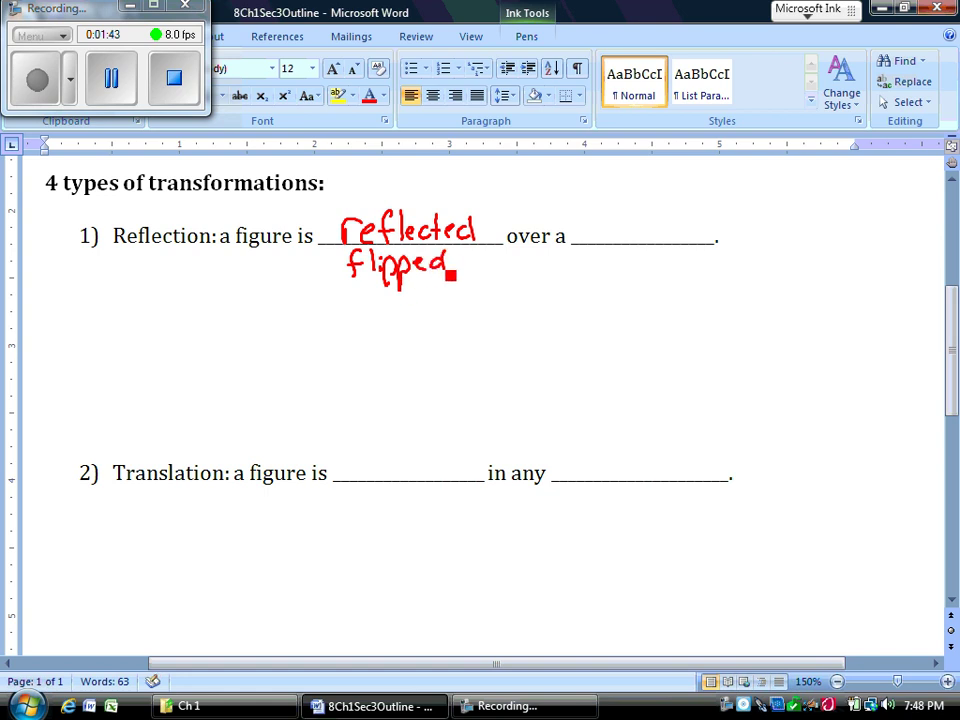
pyautogui.moveTo(606, 206)
pyautogui.mouseDown()
pyautogui.moveTo(600, 240)
pyautogui.moveTo(666, 244)
pyautogui.mouseUp()
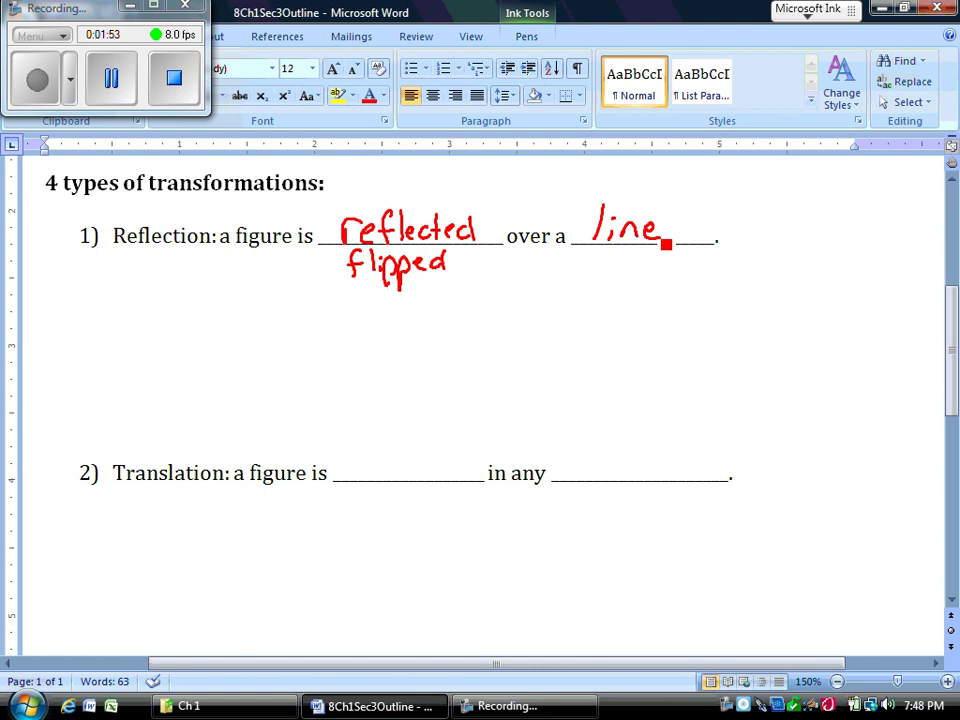
pyautogui.moveTo(109, 304)
pyautogui.mouseDown()
pyautogui.moveTo(126, 298)
pyautogui.moveTo(169, 317)
pyautogui.moveTo(166, 365)
pyautogui.moveTo(124, 358)
pyautogui.moveTo(118, 345)
pyautogui.moveTo(154, 344)
pyautogui.moveTo(120, 313)
pyautogui.mouseUp()
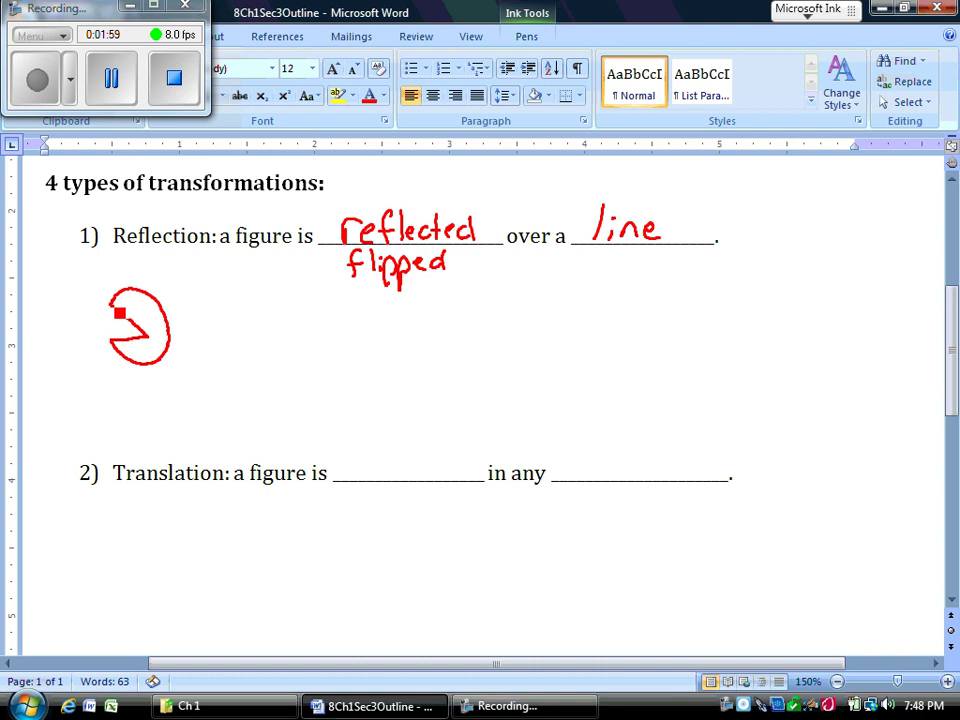
# Step: Draw a dotted mirror line and the mirrored pac-man, labelled 'Pre-image' and 'image' in red
pyautogui.moveTo(177, 255); pyautogui.dragTo(188, 418)
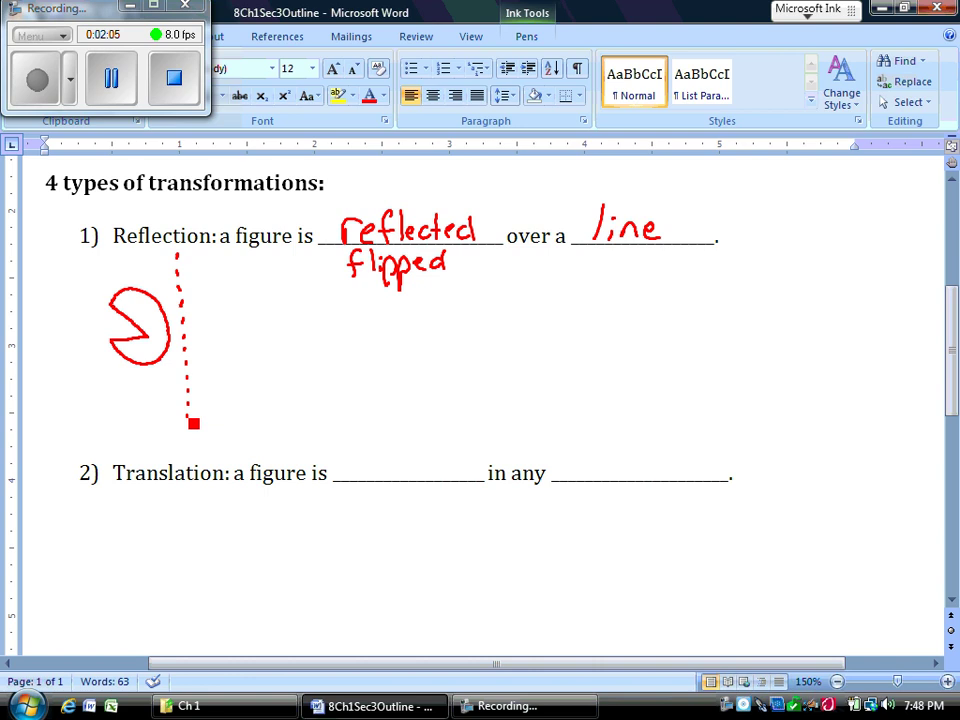
pyautogui.moveTo(240, 315)
pyautogui.mouseDown()
pyautogui.moveTo(210, 311)
pyautogui.moveTo(199, 344)
pyautogui.moveTo(208, 375)
pyautogui.moveTo(237, 381)
pyautogui.moveTo(255, 364)
pyautogui.mouseUp()
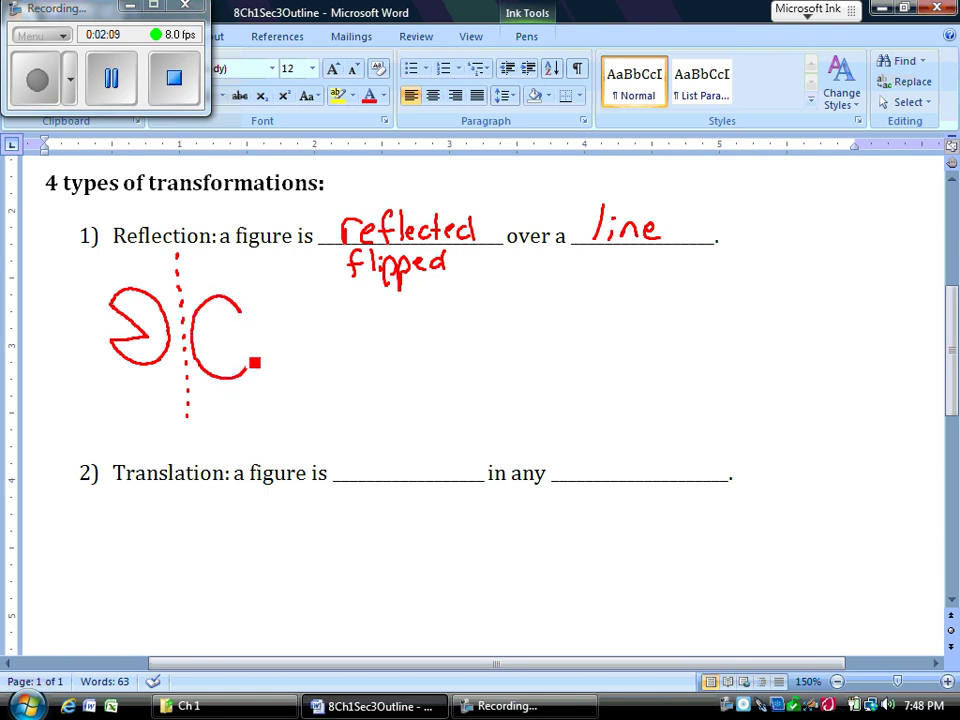
pyautogui.moveTo(240, 312)
pyautogui.mouseDown()
pyautogui.moveTo(222, 338)
pyautogui.moveTo(253, 358)
pyautogui.mouseUp()
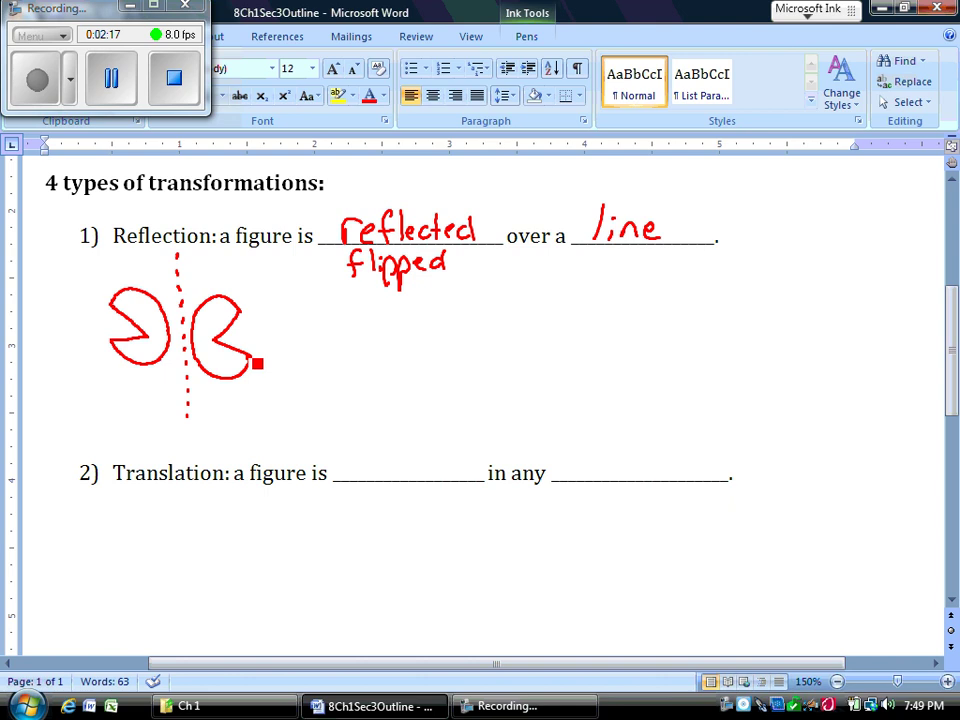
pyautogui.moveTo(62, 378)
pyautogui.mouseDown()
pyautogui.moveTo(109, 403)
pyautogui.moveTo(131, 395)
pyautogui.moveTo(141, 416)
pyautogui.moveTo(161, 416)
pyautogui.moveTo(160, 431)
pyautogui.moveTo(180, 420)
pyautogui.mouseUp()
pyautogui.moveTo(232, 400)
pyautogui.mouseDown()
pyautogui.moveTo(267, 410)
pyautogui.moveTo(283, 401)
pyautogui.moveTo(281, 431)
pyautogui.moveTo(312, 422)
pyautogui.mouseUp()
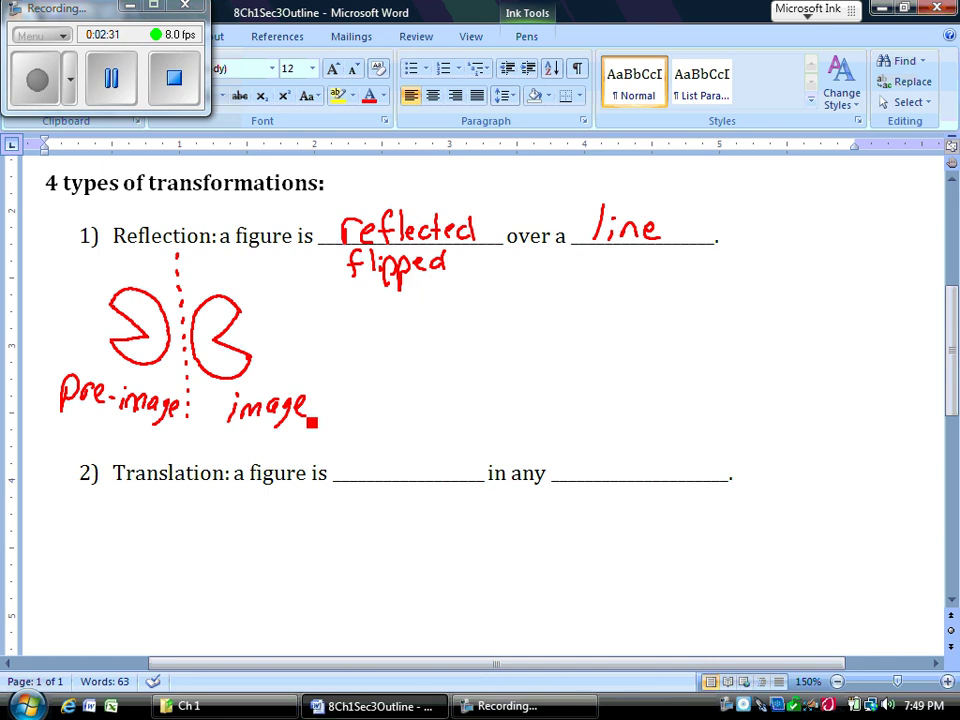
# Step: Draw a red triangle, a dotted horizontal line beneath it, and its upside-down reflection below
pyautogui.moveTo(520, 268)
pyautogui.mouseDown()
pyautogui.moveTo(492, 332)
pyautogui.moveTo(563, 328)
pyautogui.mouseUp()
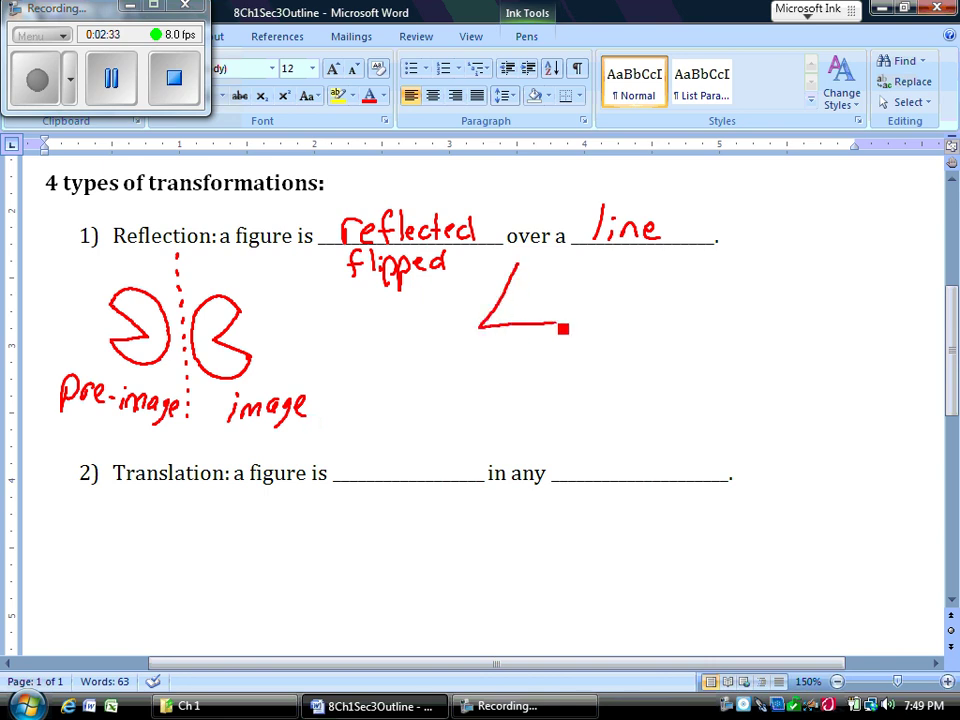
pyautogui.moveTo(521, 268); pyautogui.dragTo(559, 325)
pyautogui.moveTo(396, 349); pyautogui.dragTo(654, 332)
pyautogui.moveTo(576, 341); pyautogui.dragTo(598, 339)
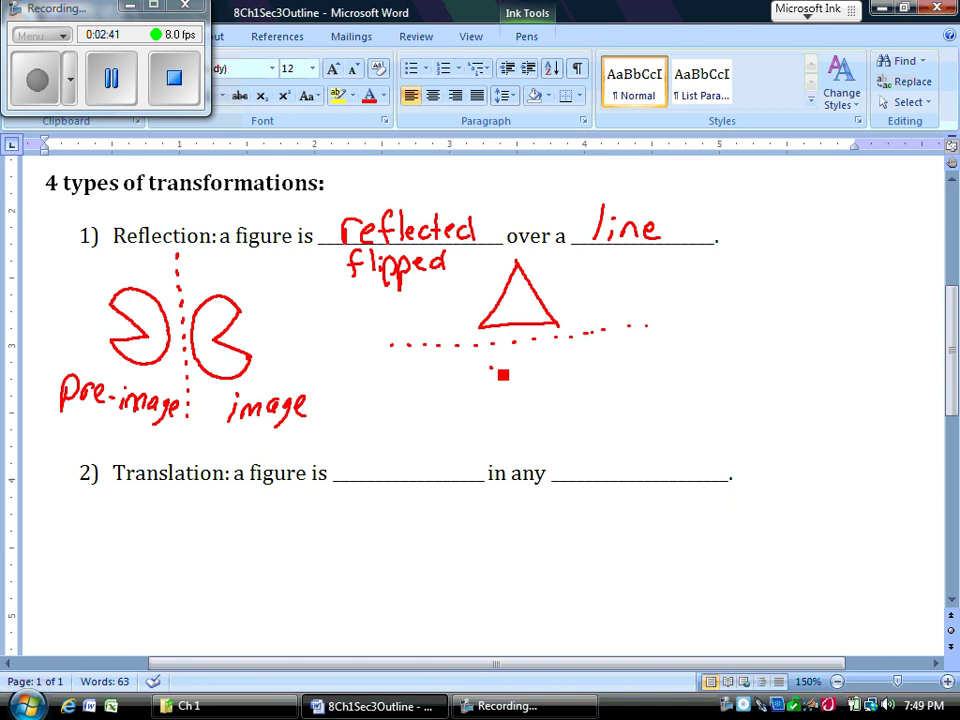
pyautogui.moveTo(491, 368)
pyautogui.mouseDown()
pyautogui.moveTo(577, 378)
pyautogui.moveTo(504, 388)
pyautogui.moveTo(540, 433)
pyautogui.moveTo(557, 420)
pyautogui.moveTo(574, 376)
pyautogui.mouseUp()
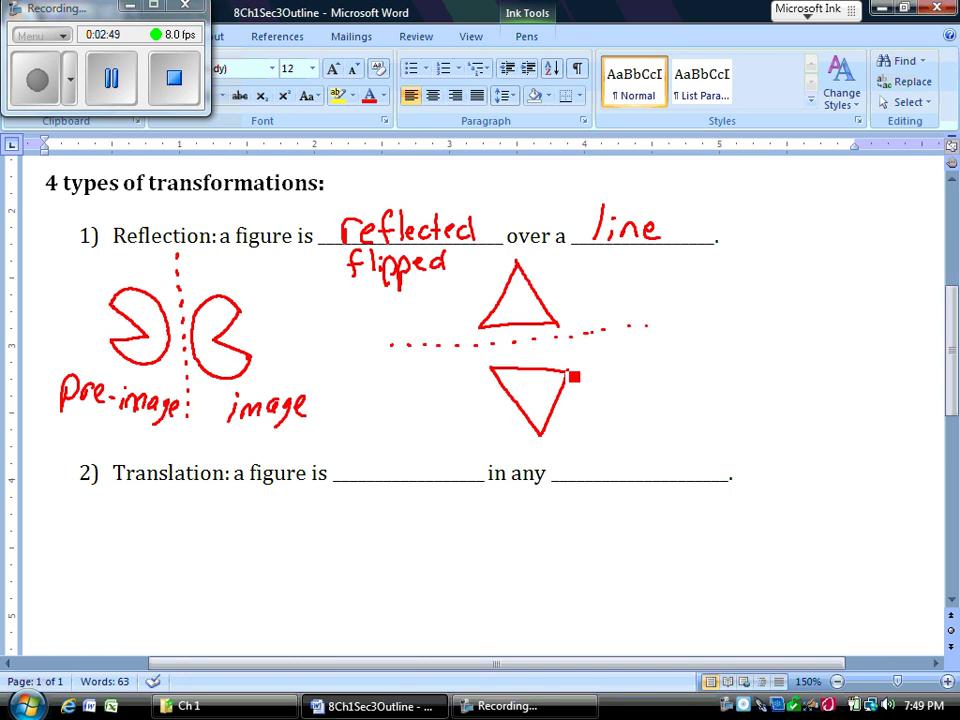
pyautogui.moveTo(952, 335); pyautogui.dragTo(953, 402)
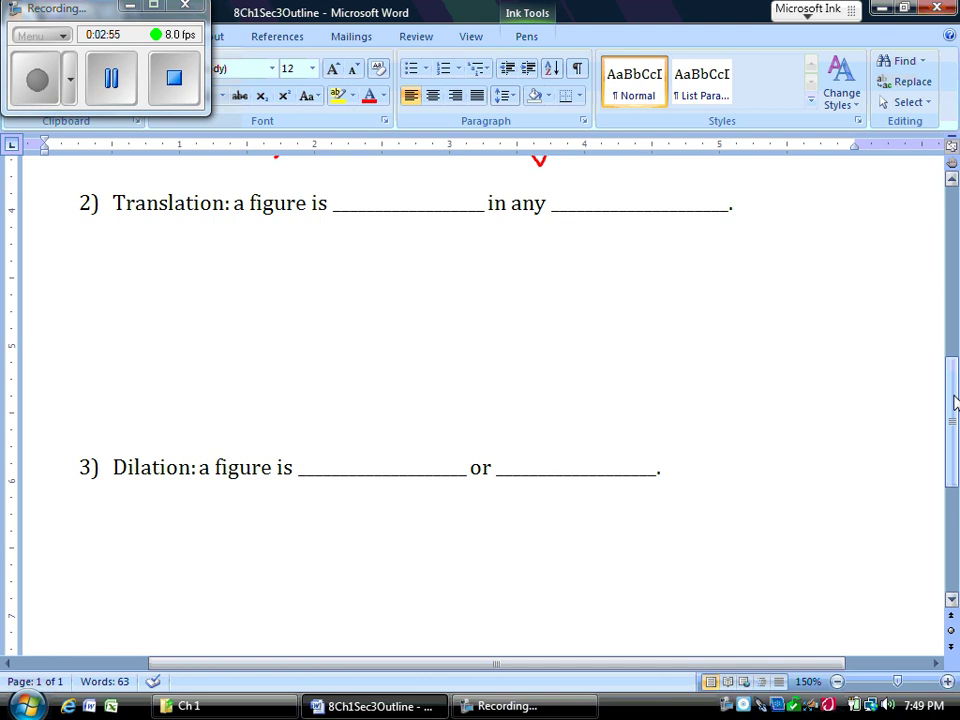
# Step: Write 'slid' and 'direction' in the Translation blanks and sketch a square with an up-right arrow to its copy
pyautogui.moveTo(352, 190)
pyautogui.mouseDown()
pyautogui.moveTo(347, 214)
pyautogui.moveTo(401, 211)
pyautogui.mouseUp()
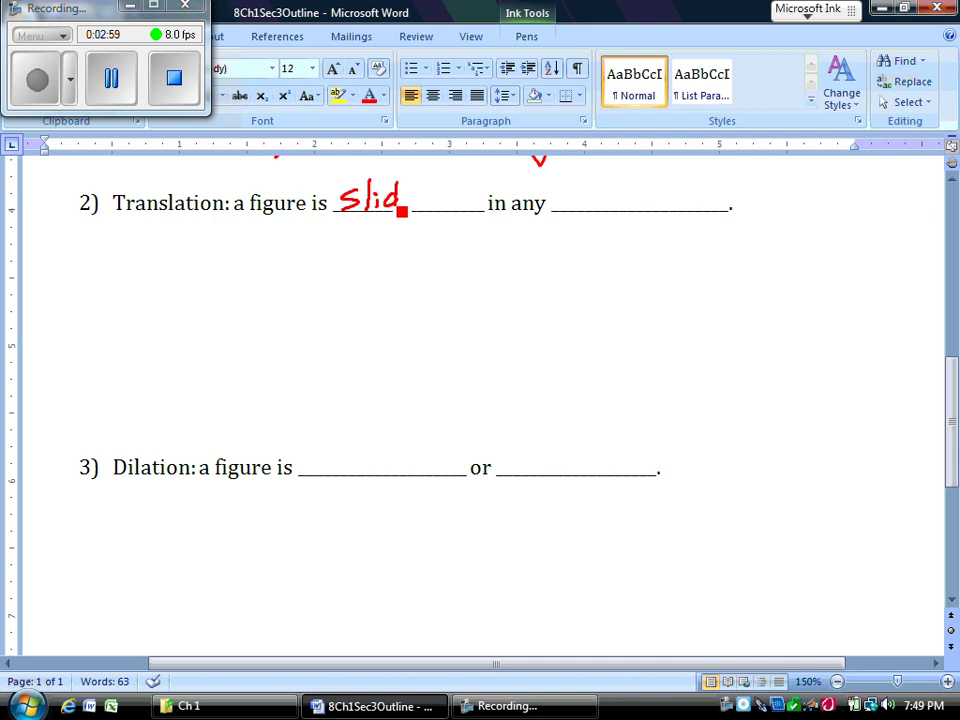
pyautogui.moveTo(578, 196)
pyautogui.mouseDown()
pyautogui.moveTo(585, 208)
pyautogui.moveTo(699, 213)
pyautogui.mouseUp()
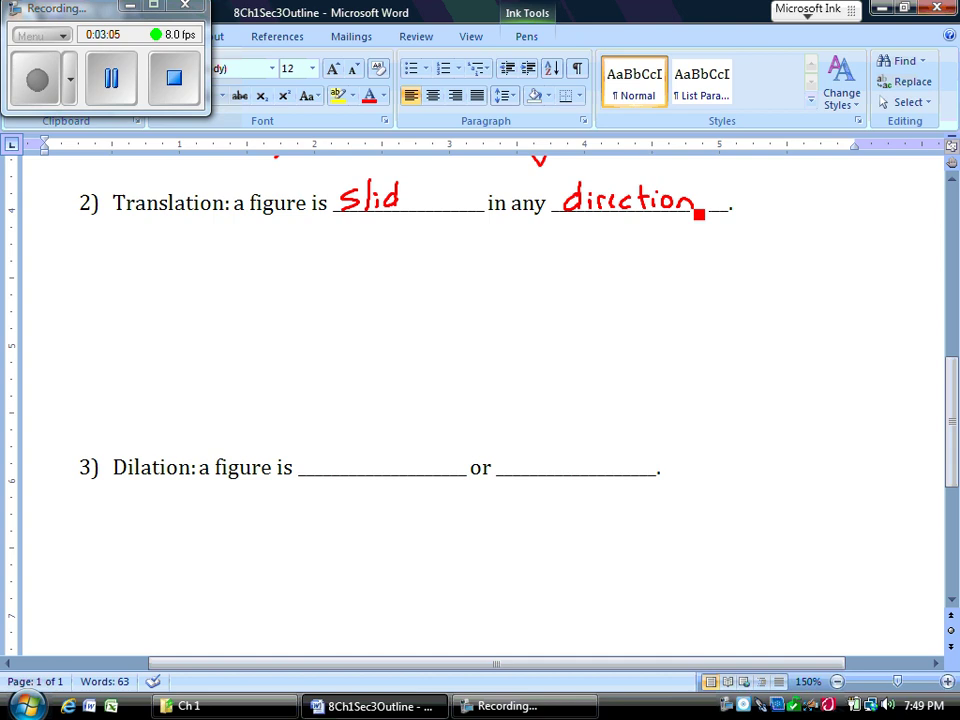
pyautogui.moveTo(111, 306)
pyautogui.mouseDown()
pyautogui.moveTo(182, 304)
pyautogui.moveTo(188, 392)
pyautogui.moveTo(109, 377)
pyautogui.moveTo(103, 315)
pyautogui.moveTo(114, 308)
pyautogui.mouseUp()
pyautogui.moveTo(180, 289)
pyautogui.mouseDown()
pyautogui.moveTo(206, 265)
pyautogui.moveTo(208, 283)
pyautogui.mouseUp()
pyautogui.moveTo(233, 227)
pyautogui.mouseDown()
pyautogui.moveTo(235, 309)
pyautogui.moveTo(302, 315)
pyautogui.moveTo(313, 294)
pyautogui.moveTo(312, 225)
pyautogui.moveTo(231, 223)
pyautogui.mouseUp()
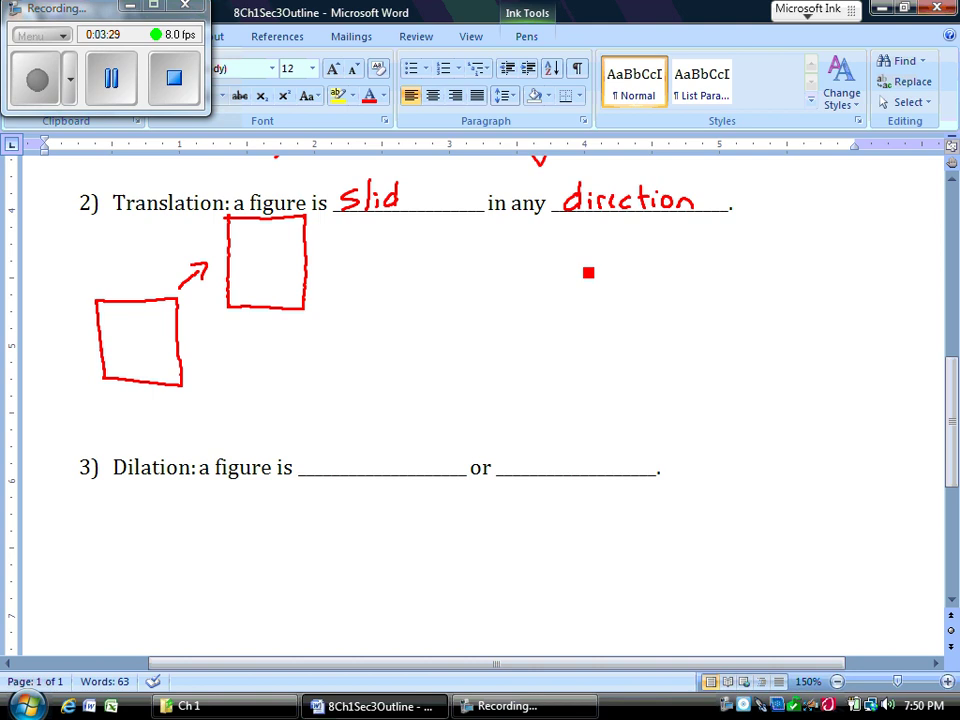
# Step: Sketch a red arch with an arrow pointing to its shifted copy as a second Translation example
pyautogui.moveTo(585, 270)
pyautogui.mouseDown()
pyautogui.moveTo(546, 249)
pyautogui.moveTo(465, 279)
pyautogui.moveTo(439, 366)
pyautogui.moveTo(450, 332)
pyautogui.moveTo(491, 288)
pyautogui.moveTo(549, 274)
pyautogui.moveTo(598, 296)
pyautogui.mouseUp()
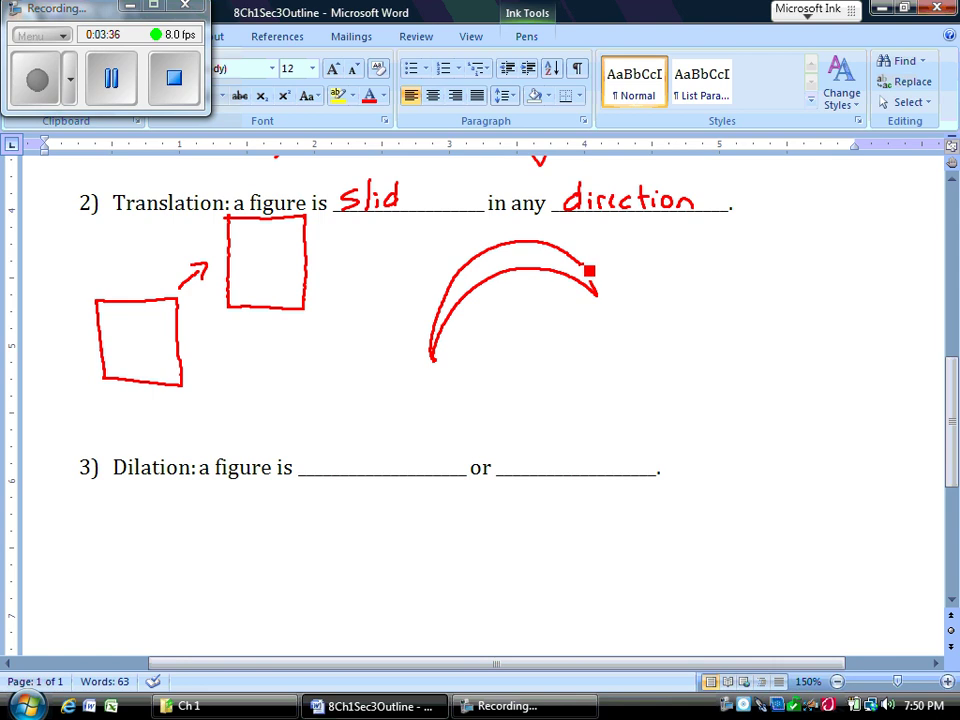
pyautogui.moveTo(477, 305); pyautogui.dragTo(527, 339)
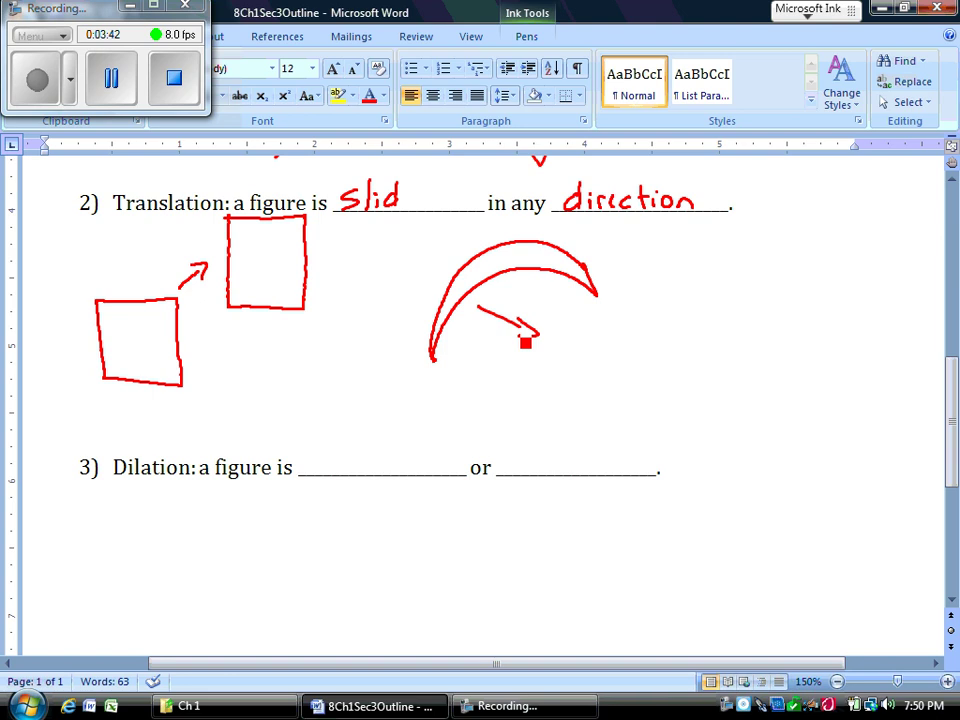
pyautogui.moveTo(568, 402)
pyautogui.mouseDown()
pyautogui.moveTo(602, 354)
pyautogui.moveTo(669, 343)
pyautogui.moveTo(724, 386)
pyautogui.mouseUp()
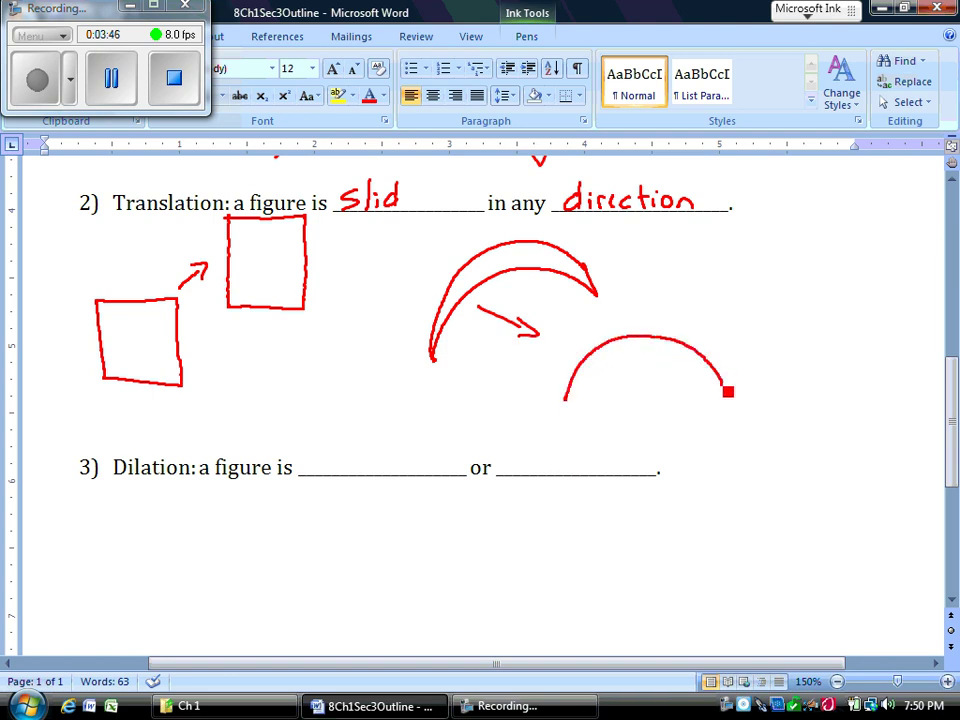
pyautogui.moveTo(572, 401)
pyautogui.mouseDown()
pyautogui.moveTo(593, 366)
pyautogui.moveTo(658, 358)
pyautogui.moveTo(729, 403)
pyautogui.mouseUp()
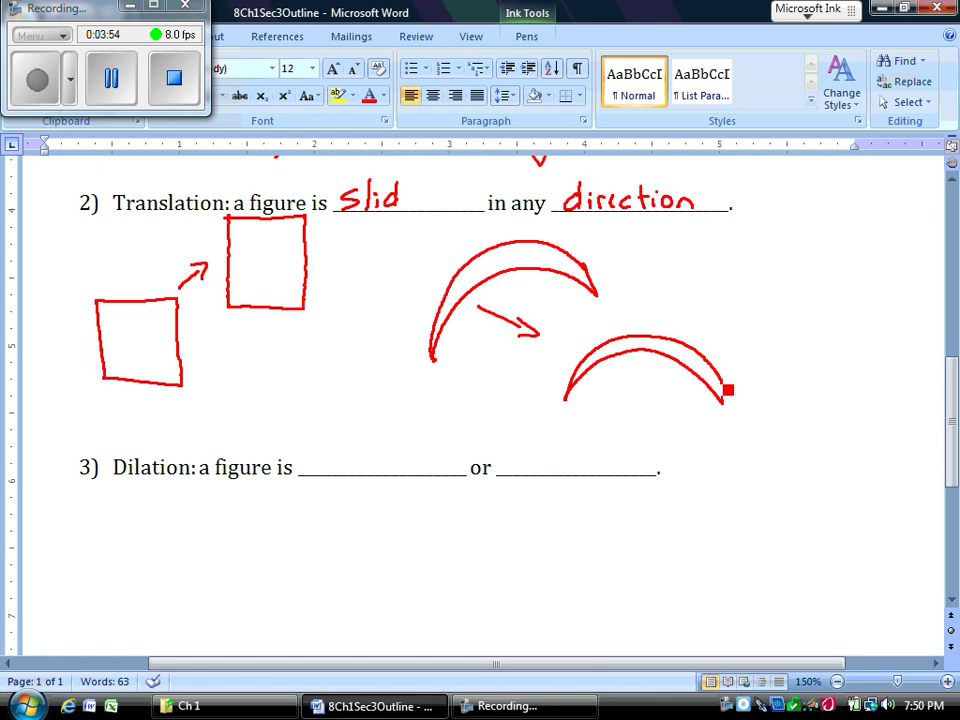
pyautogui.moveTo(955, 377); pyautogui.dragTo(955, 432)
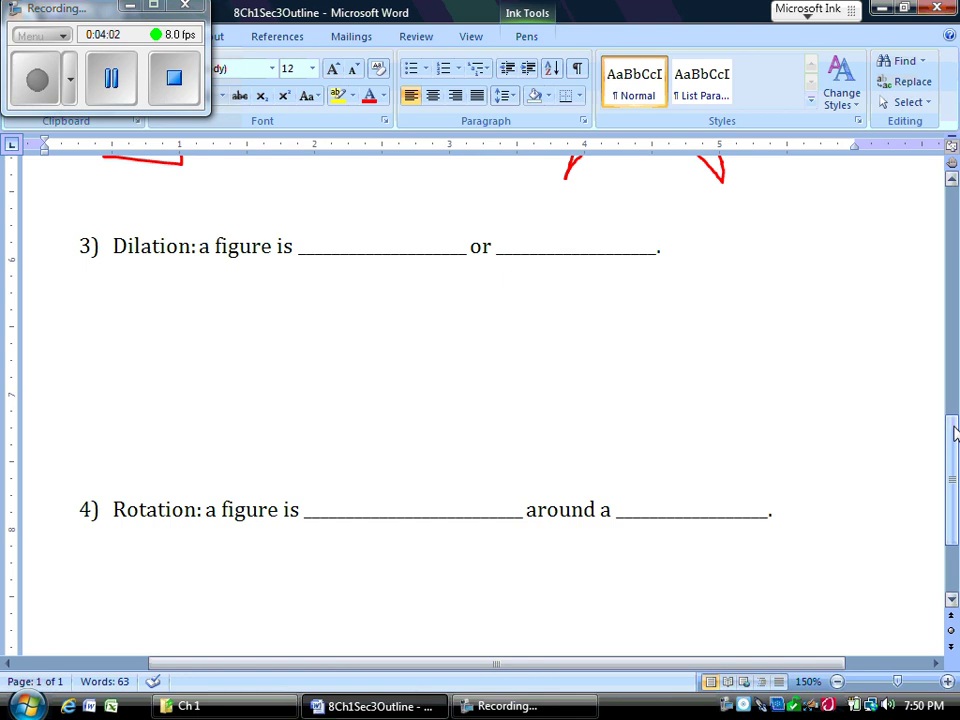
# Step: Write 'enlarged' and 'reduced' in red in the Dilation blanks and start a small triangle below
pyautogui.moveTo(306, 247)
pyautogui.mouseDown()
pyautogui.moveTo(319, 259)
pyautogui.moveTo(377, 249)
pyautogui.moveTo(437, 259)
pyautogui.mouseUp()
pyautogui.moveTo(512, 250)
pyautogui.mouseDown()
pyautogui.moveTo(521, 261)
pyautogui.moveTo(538, 246)
pyautogui.moveTo(639, 257)
pyautogui.mouseUp()
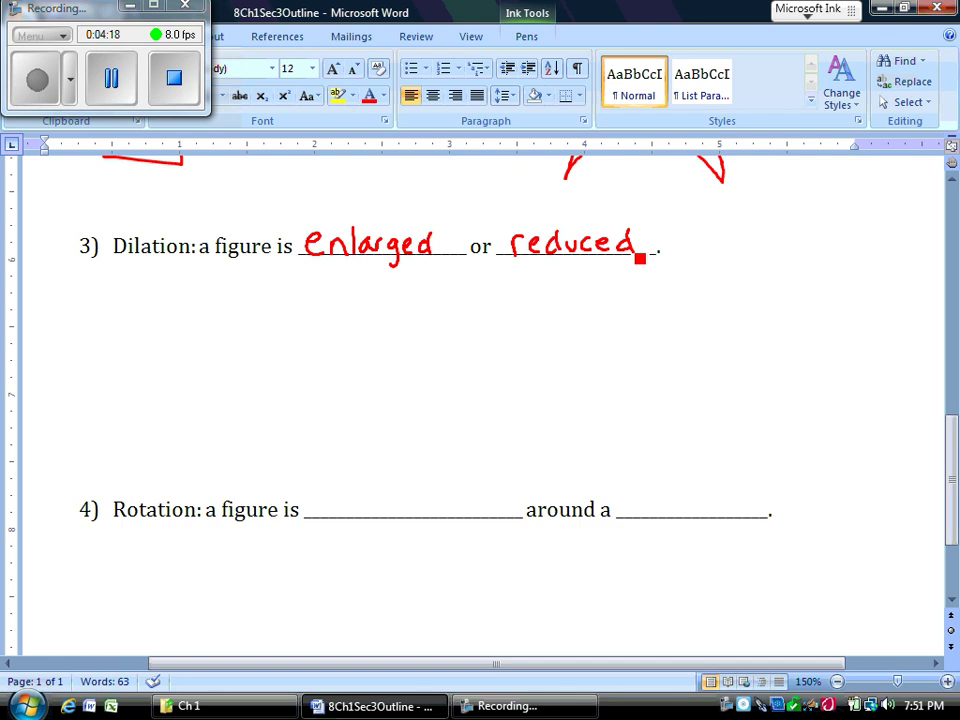
pyautogui.moveTo(228, 343)
pyautogui.mouseDown()
pyautogui.moveTo(212, 378)
pyautogui.moveTo(250, 378)
pyautogui.moveTo(231, 345)
pyautogui.moveTo(277, 337)
pyautogui.mouseUp()
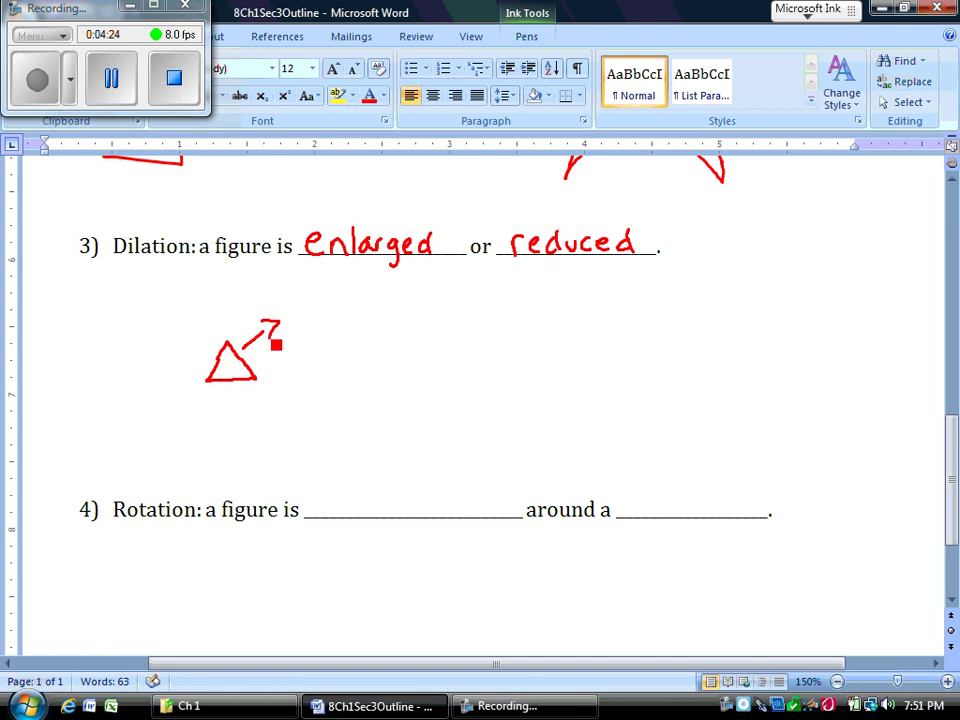
# Step: Add outward arrows from the small triangle, enclose it in a large triangle, and start a pentagon beside it
pyautogui.moveTo(231, 386)
pyautogui.mouseDown()
pyautogui.moveTo(232, 414)
pyautogui.moveTo(240, 404)
pyautogui.mouseUp()
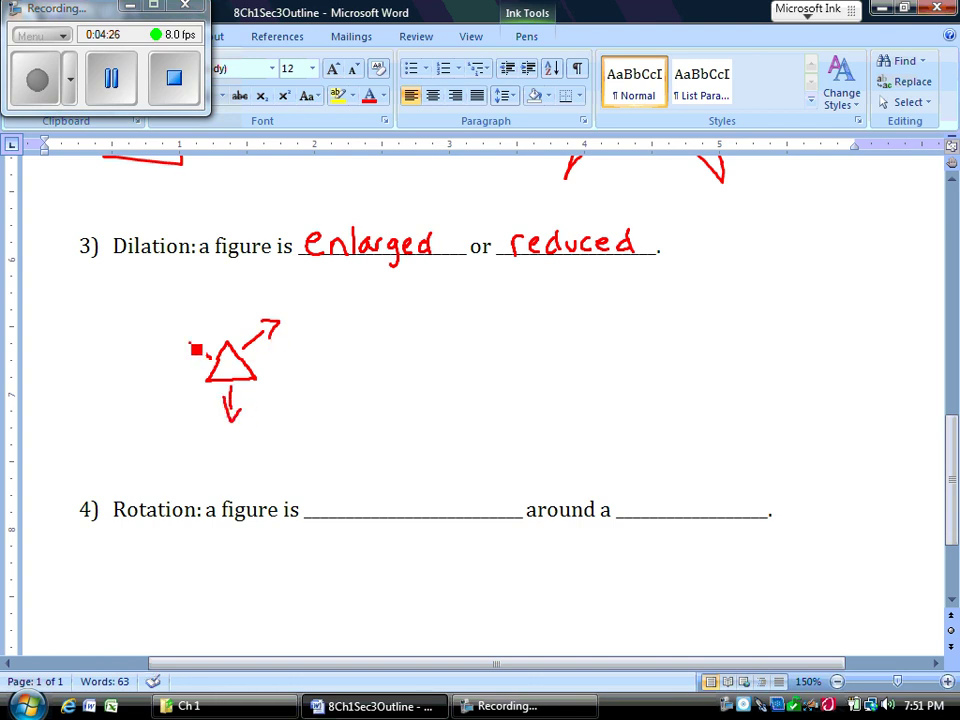
pyautogui.moveTo(210, 353); pyautogui.dragTo(183, 335)
pyautogui.moveTo(195, 339); pyautogui.dragTo(186, 351)
pyautogui.moveTo(216, 276)
pyautogui.mouseDown()
pyautogui.moveTo(146, 429)
pyautogui.moveTo(330, 431)
pyautogui.moveTo(313, 381)
pyautogui.moveTo(219, 274)
pyautogui.mouseUp()
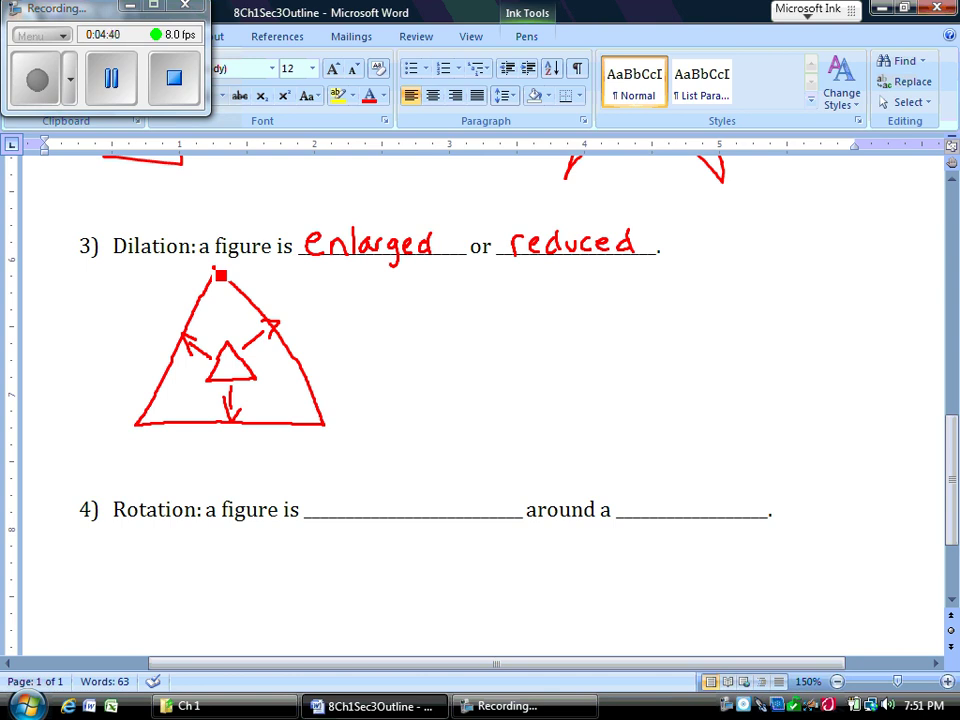
pyautogui.moveTo(550, 262)
pyautogui.mouseDown()
pyautogui.moveTo(459, 331)
pyautogui.moveTo(490, 438)
pyautogui.moveTo(645, 439)
pyautogui.moveTo(695, 340)
pyautogui.mouseUp()
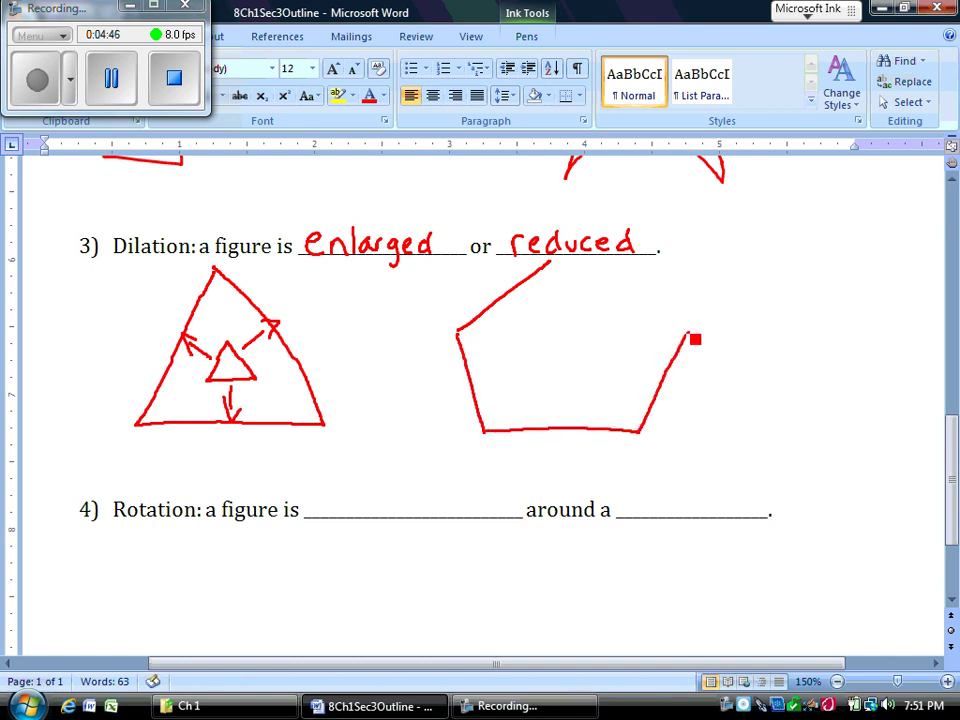
# Step: Close the large pentagon, add inward arrows on each side, and begin a small pentagon inside
pyautogui.moveTo(548, 262); pyautogui.dragTo(692, 334)
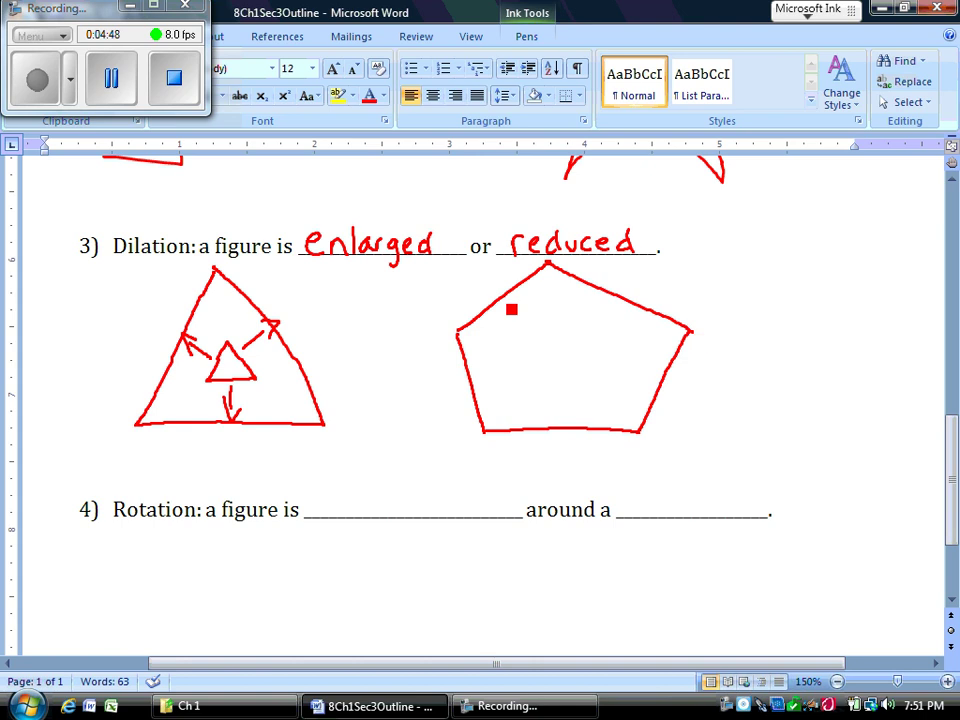
pyautogui.moveTo(505, 299); pyautogui.dragTo(518, 317)
pyautogui.moveTo(616, 301)
pyautogui.mouseDown()
pyautogui.moveTo(603, 320)
pyautogui.moveTo(614, 321)
pyautogui.mouseUp()
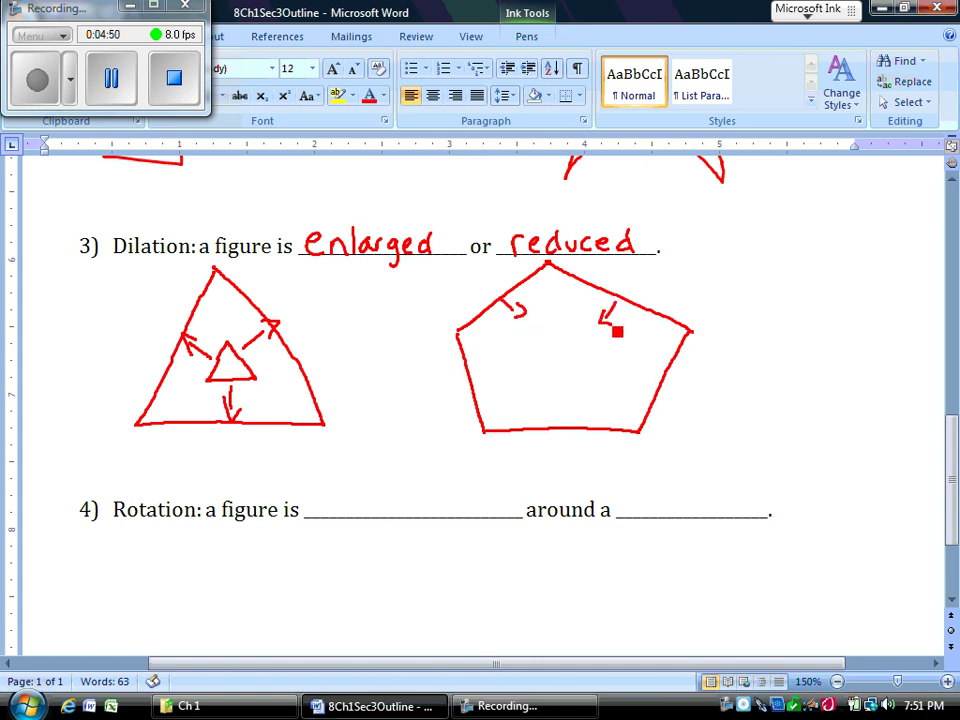
pyautogui.moveTo(637, 371)
pyautogui.mouseDown()
pyautogui.moveTo(632, 378)
pyautogui.moveTo(651, 389)
pyautogui.mouseUp()
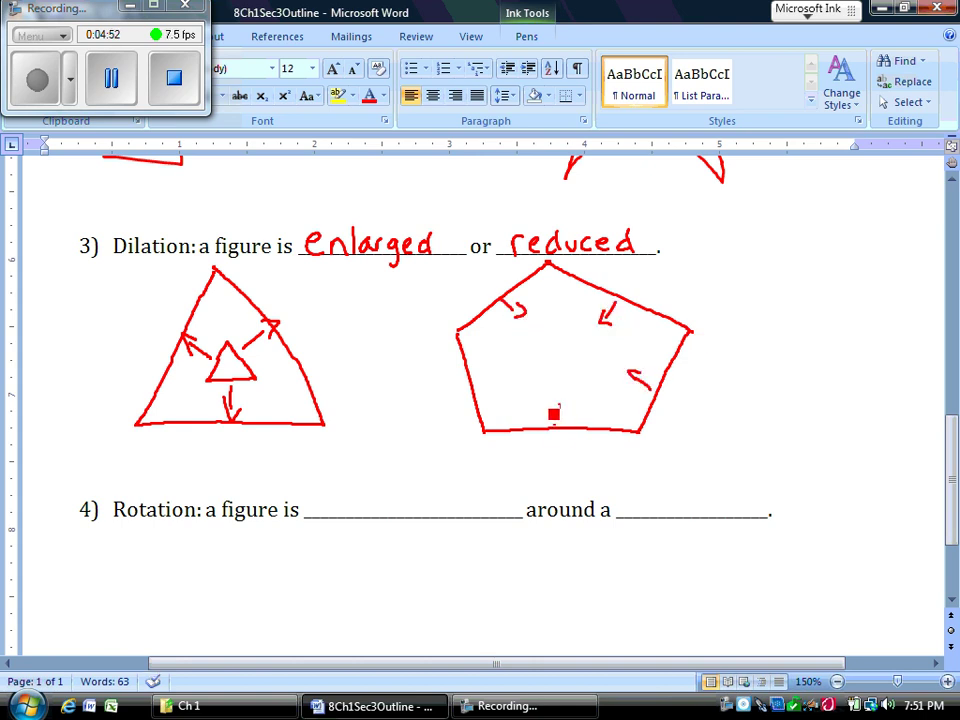
pyautogui.moveTo(557, 426)
pyautogui.mouseDown()
pyautogui.moveTo(557, 399)
pyautogui.moveTo(568, 410)
pyautogui.mouseUp()
pyautogui.moveTo(477, 381); pyautogui.dragTo(499, 377)
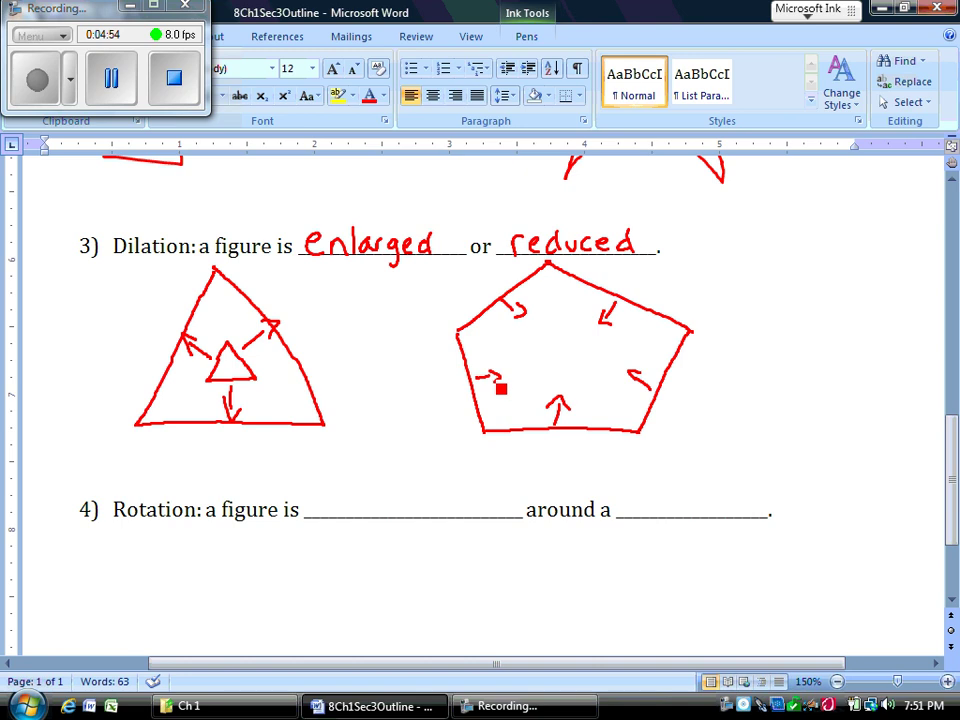
pyautogui.moveTo(554, 313)
pyautogui.mouseDown()
pyautogui.moveTo(528, 358)
pyautogui.moveTo(545, 379)
pyautogui.moveTo(600, 377)
pyautogui.moveTo(613, 356)
pyautogui.moveTo(557, 321)
pyautogui.mouseUp()
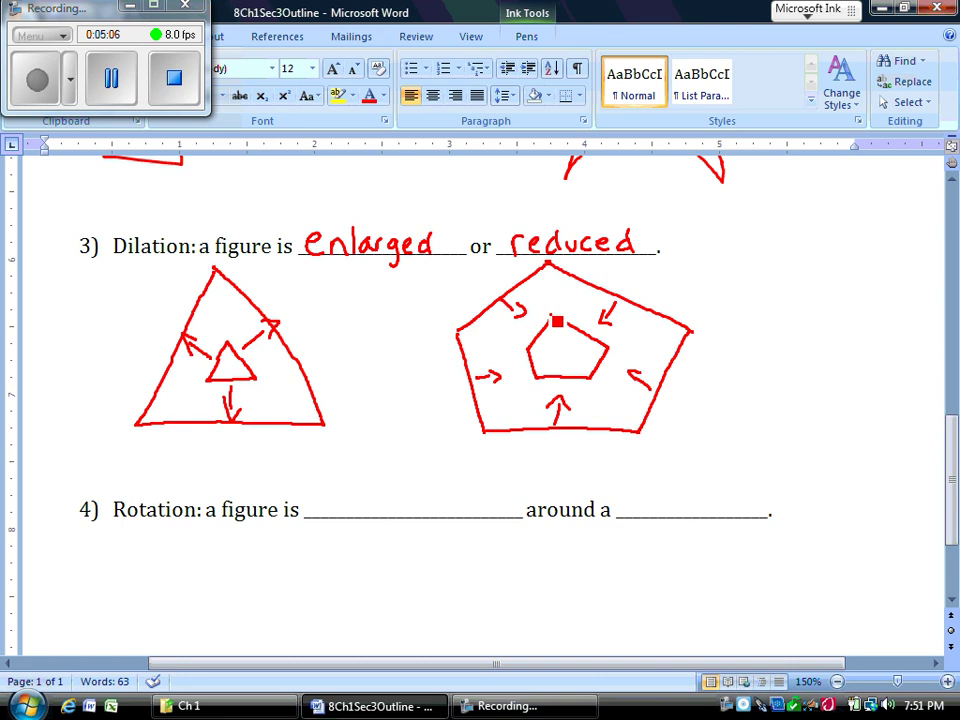
# Step: Write 'turned' and 'point' in red in the Rotation blanks, then start a parallelogram beneath
pyautogui.scroll(-3, 953, 527)
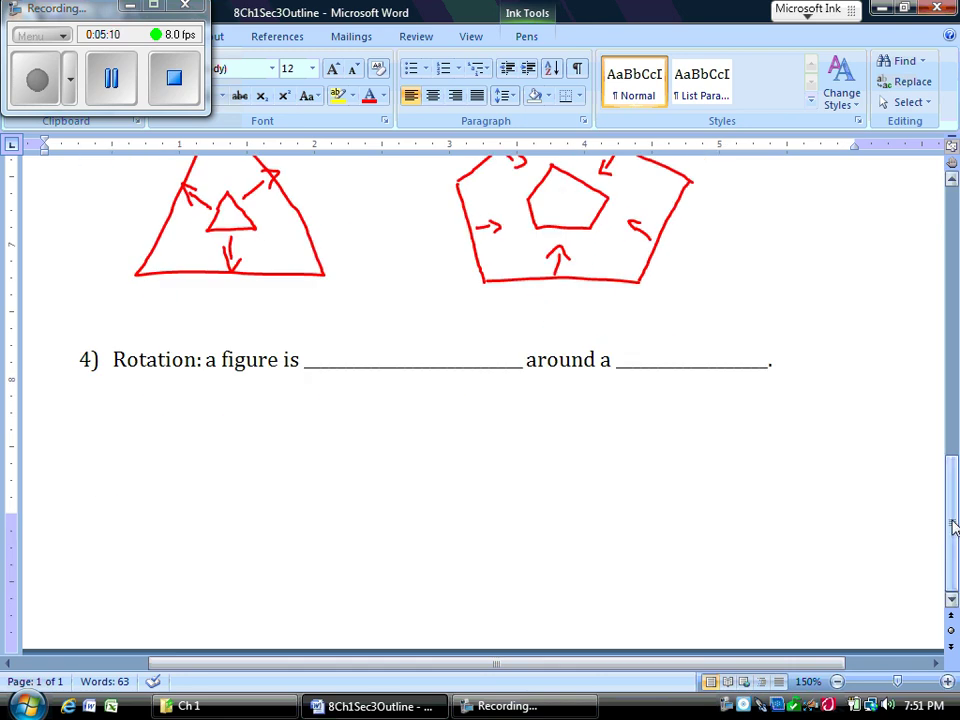
pyautogui.moveTo(334, 328)
pyautogui.mouseDown()
pyautogui.moveTo(337, 369)
pyautogui.moveTo(347, 343)
pyautogui.mouseUp()
pyautogui.moveTo(348, 346)
pyautogui.mouseDown()
pyautogui.moveTo(362, 357)
pyautogui.moveTo(372, 346)
pyautogui.moveTo(411, 360)
pyautogui.mouseUp()
pyautogui.moveTo(422, 350); pyautogui.dragTo(424, 362)
pyautogui.moveTo(634, 344)
pyautogui.mouseDown()
pyautogui.moveTo(638, 381)
pyautogui.moveTo(660, 362)
pyautogui.moveTo(712, 364)
pyautogui.mouseUp()
pyautogui.moveTo(704, 349); pyautogui.dragTo(722, 347)
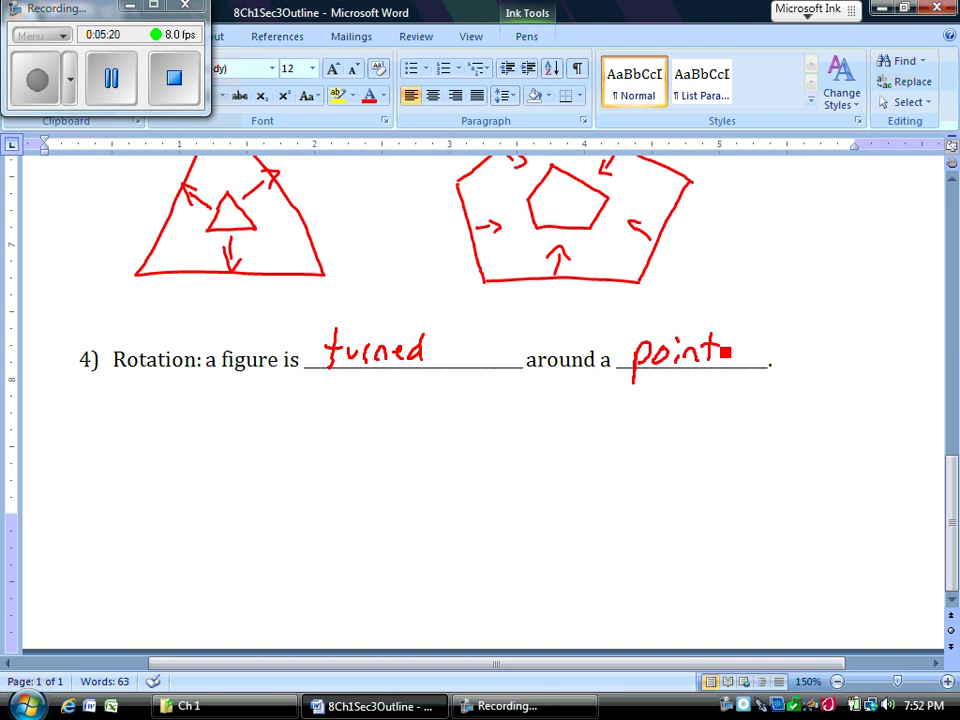
pyautogui.moveTo(290, 393)
pyautogui.mouseDown()
pyautogui.moveTo(369, 396)
pyautogui.moveTo(323, 456)
pyautogui.moveTo(245, 448)
pyautogui.moveTo(229, 456)
pyautogui.mouseUp()
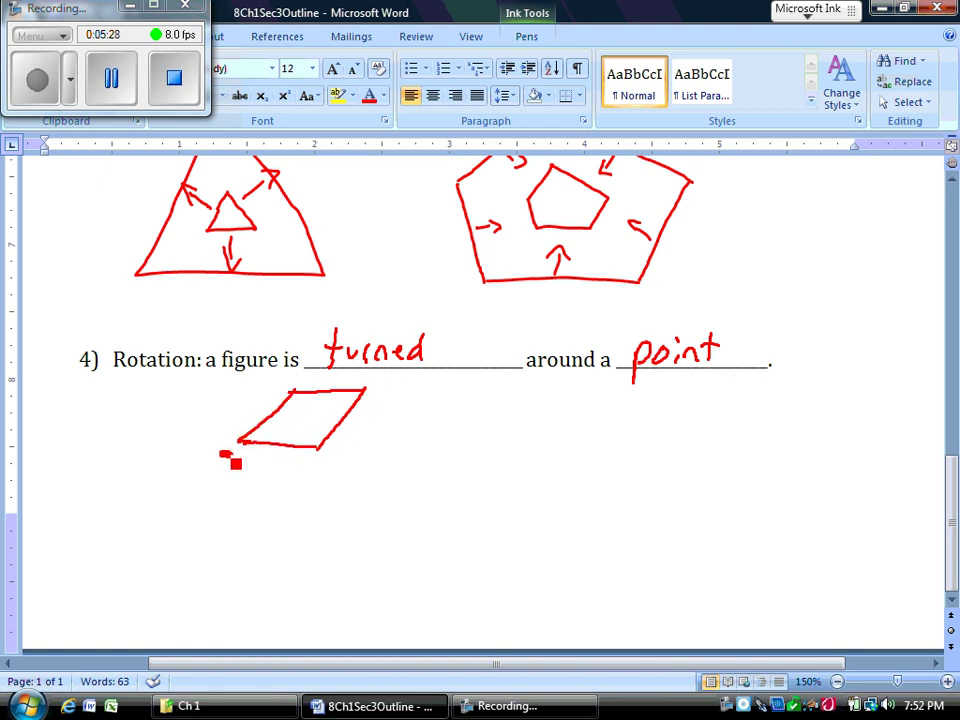
# Step: In red ink, draw a curved turning arrow and the rotated parallelogram below the original
pyautogui.moveTo(286, 449); pyautogui.dragTo(261, 493)
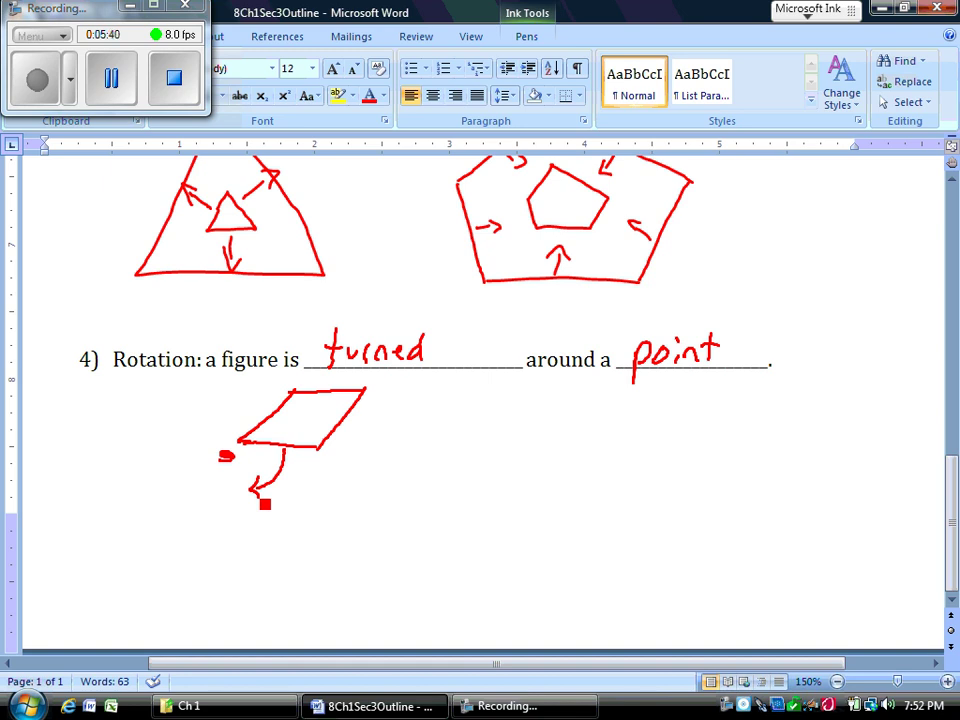
pyautogui.moveTo(228, 487); pyautogui.dragTo(161, 487)
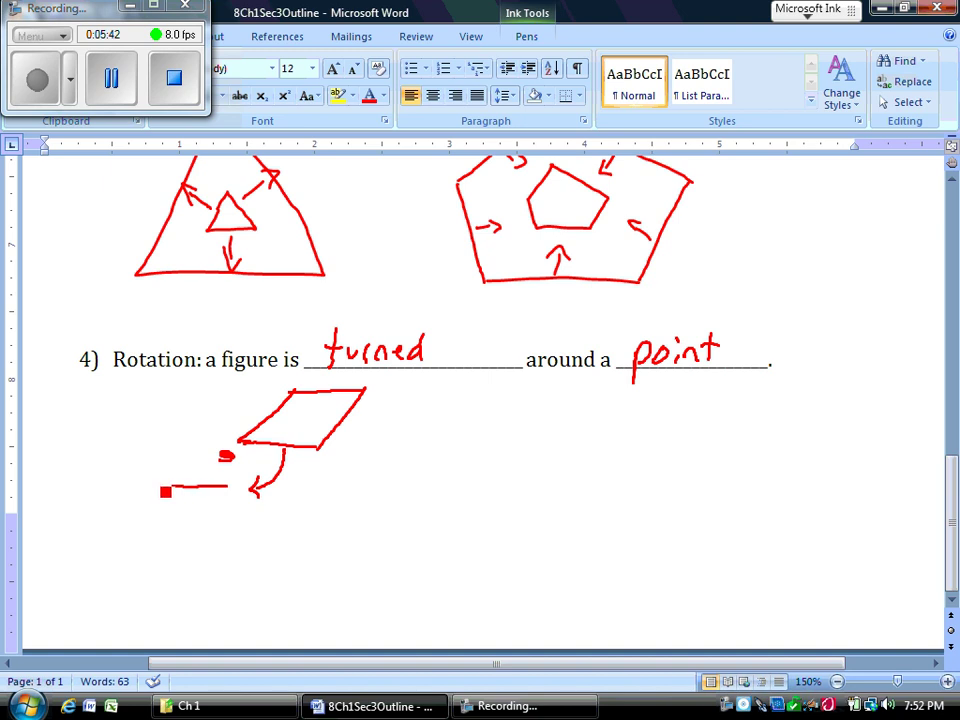
pyautogui.moveTo(230, 487)
pyautogui.mouseDown()
pyautogui.moveTo(181, 548)
pyautogui.moveTo(168, 550)
pyautogui.mouseUp()
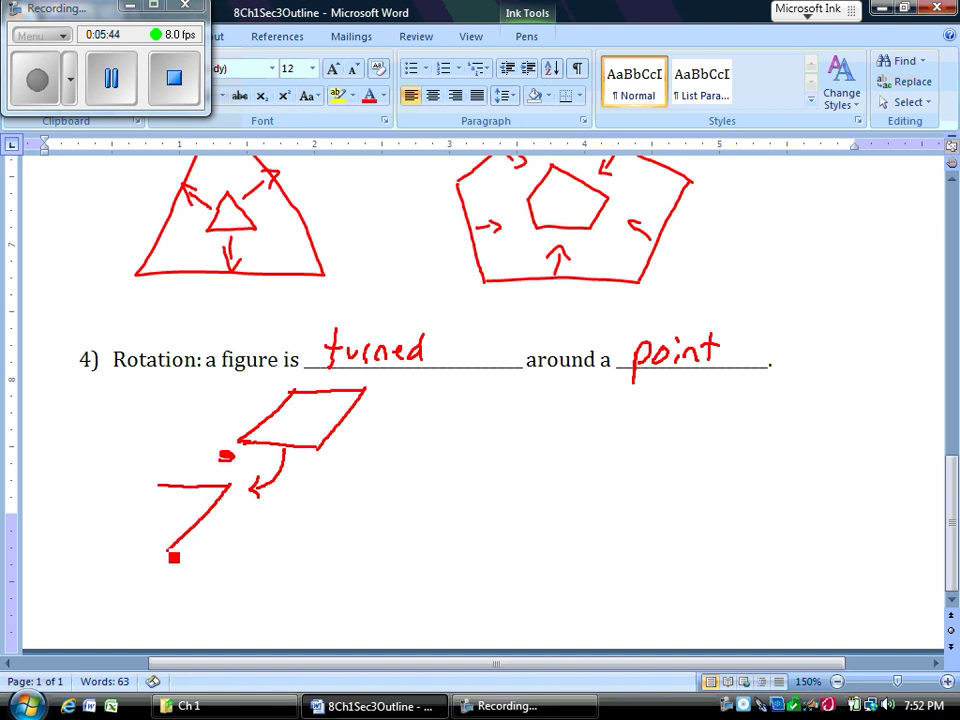
pyautogui.moveTo(154, 497)
pyautogui.mouseDown()
pyautogui.moveTo(101, 539)
pyautogui.moveTo(182, 547)
pyautogui.mouseUp()
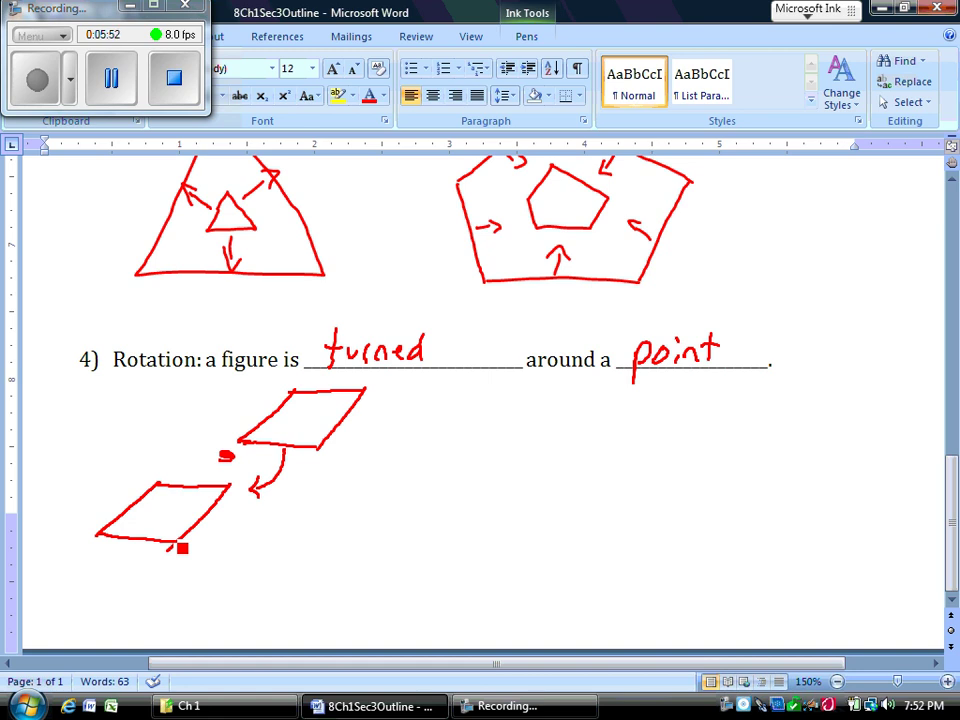
# Step: Exit Ink Tools pen mode with Esc, leaving the rotation sketch intact
pyautogui.press('Escape')
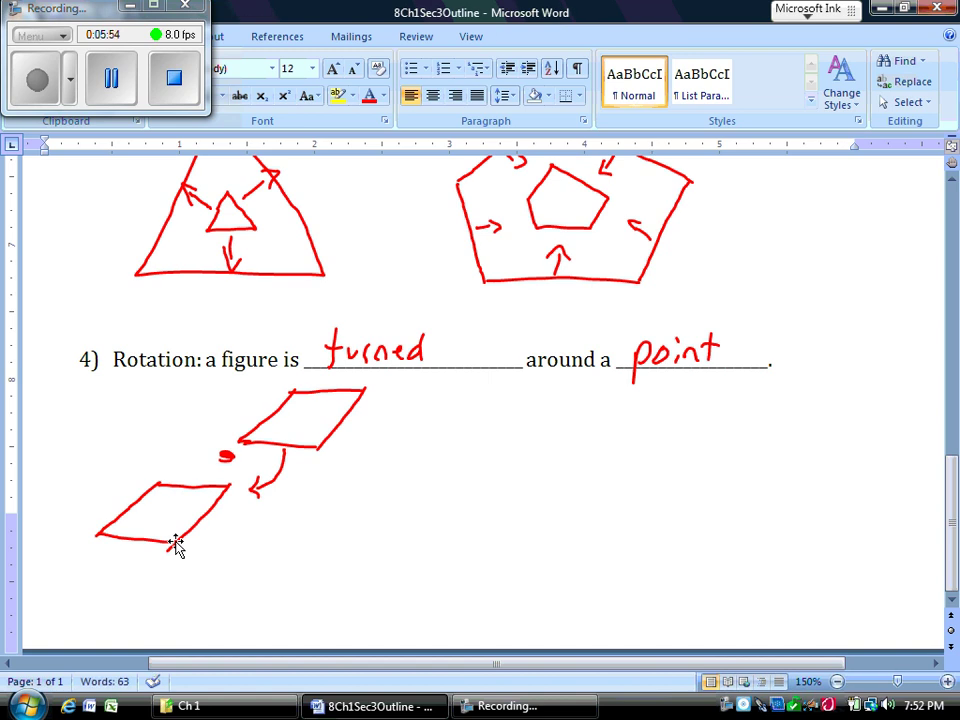